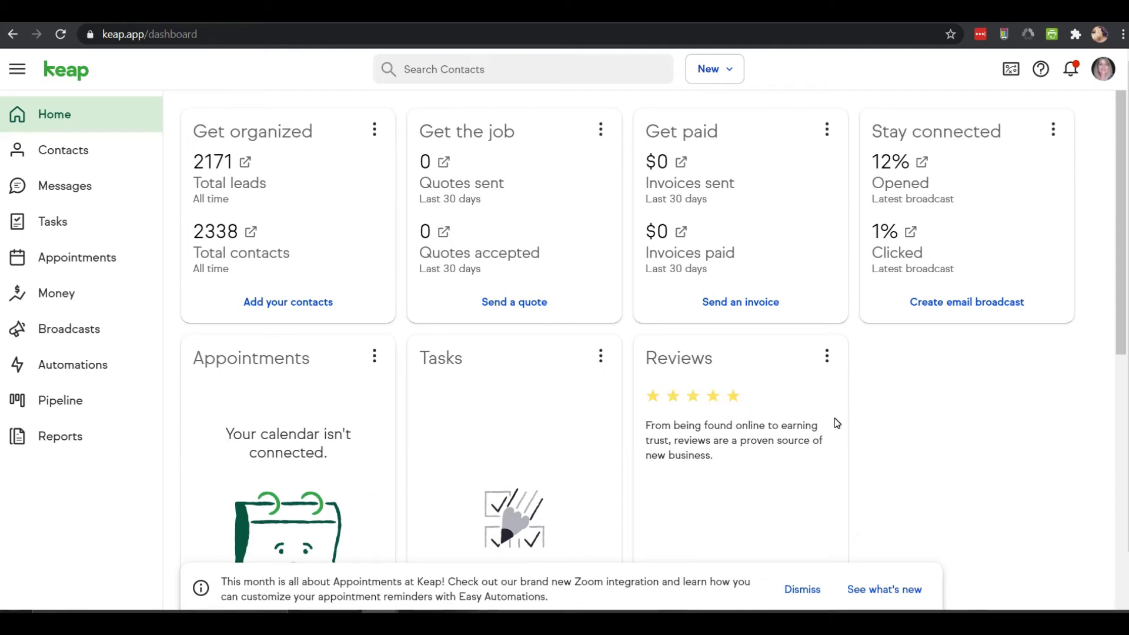
Step: Open the contacts area and start a contact import with My spreadsheet (Excel and CSV files) as the source
click(225, 40)
click(202, 58)
click(109, 154)
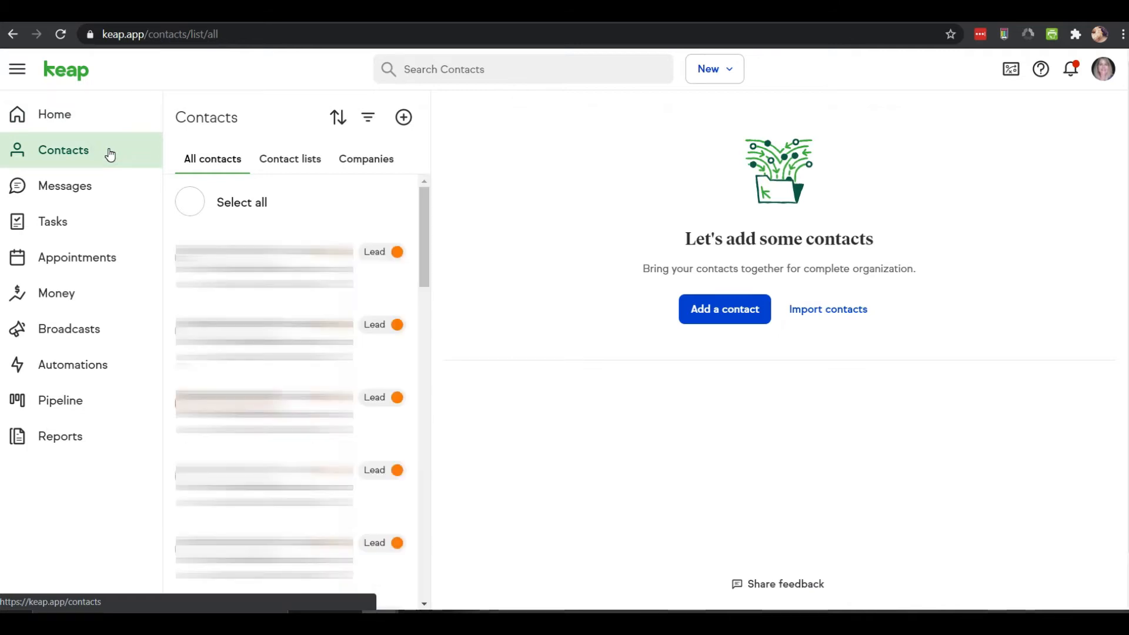
click(408, 119)
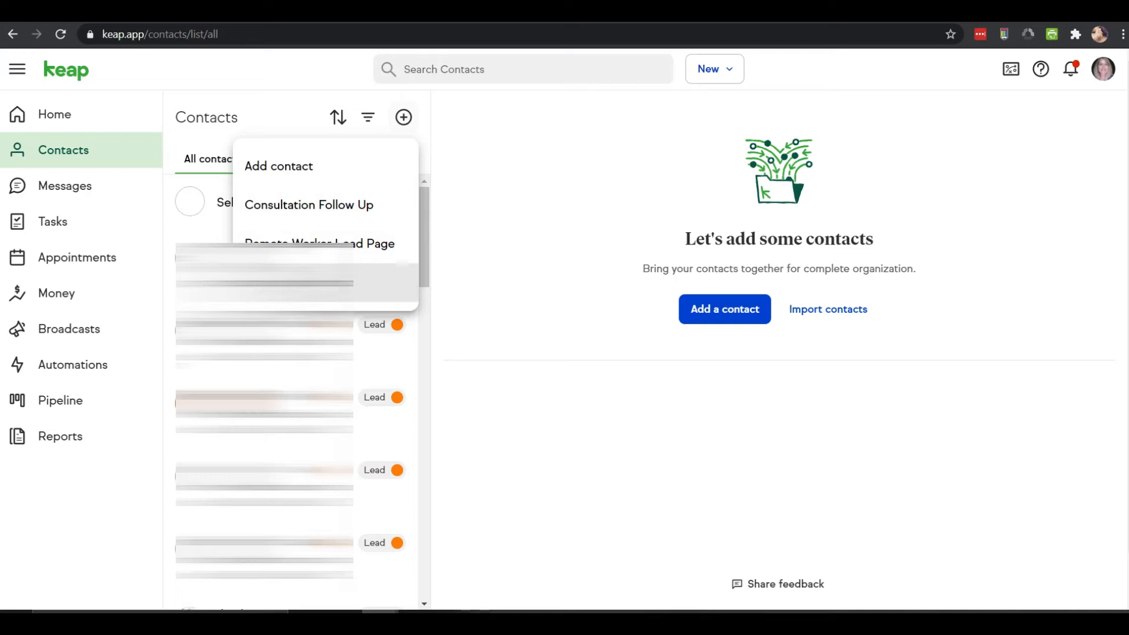
key(Escape)
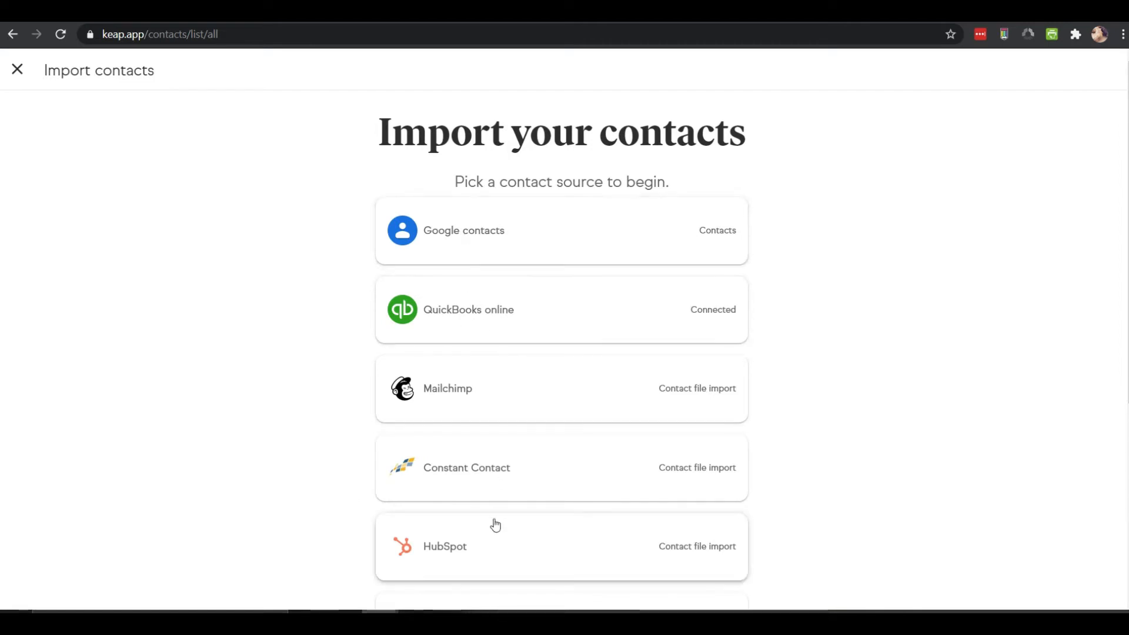
scroll(495, 524, down, 4)
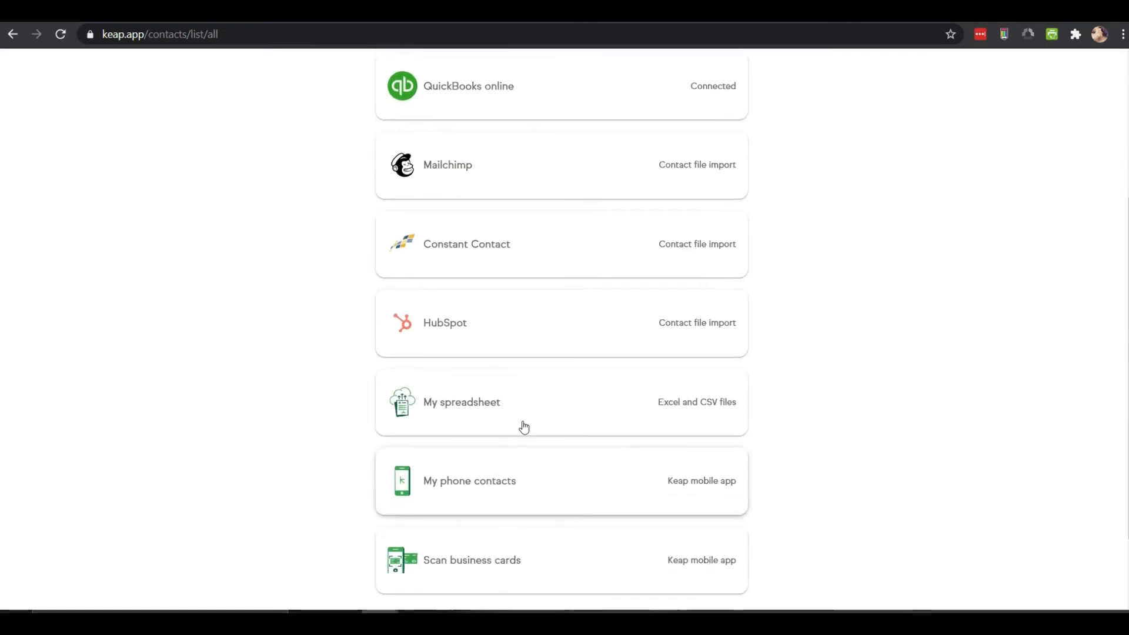
scroll(527, 407, down, 2)
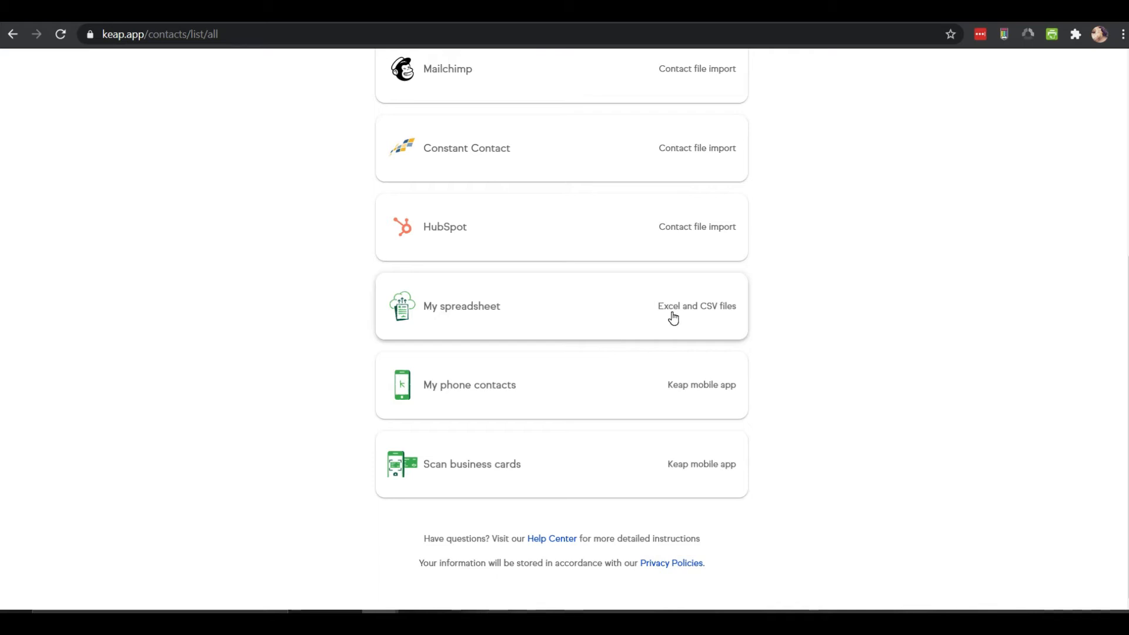
click(464, 307)
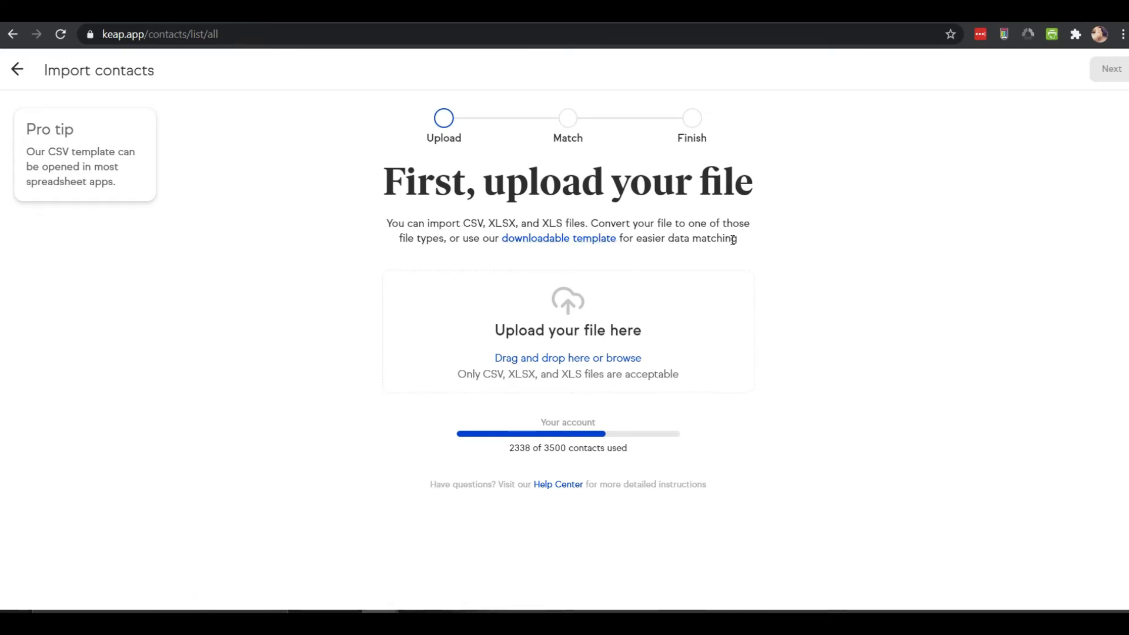
drag(735, 239, 637, 238)
click(770, 270)
drag(737, 238, 632, 239)
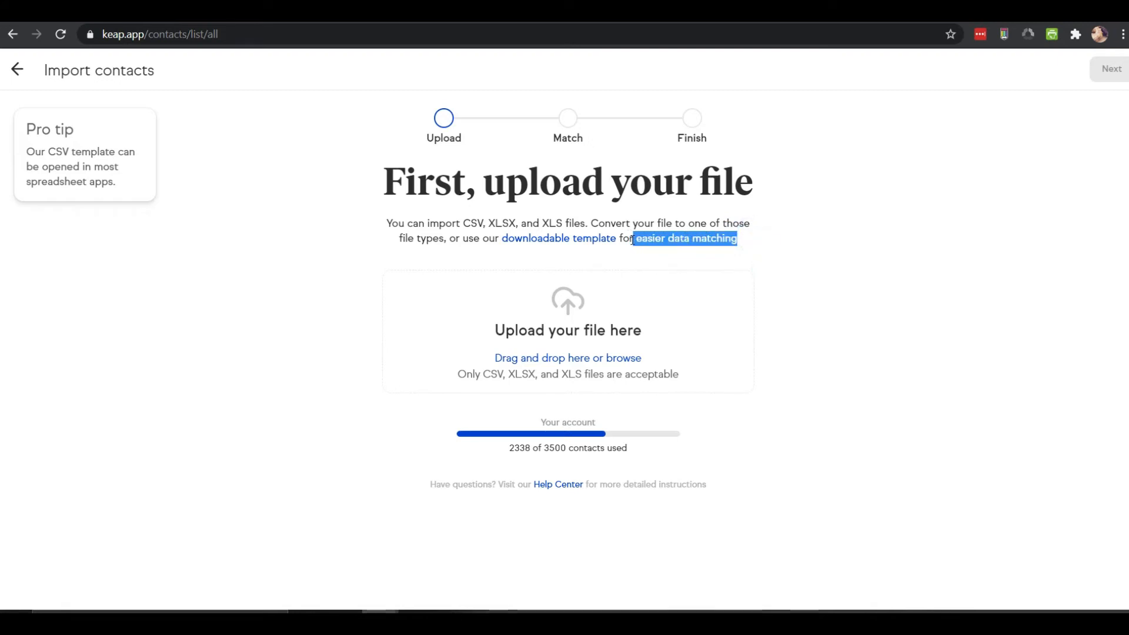
click(682, 223)
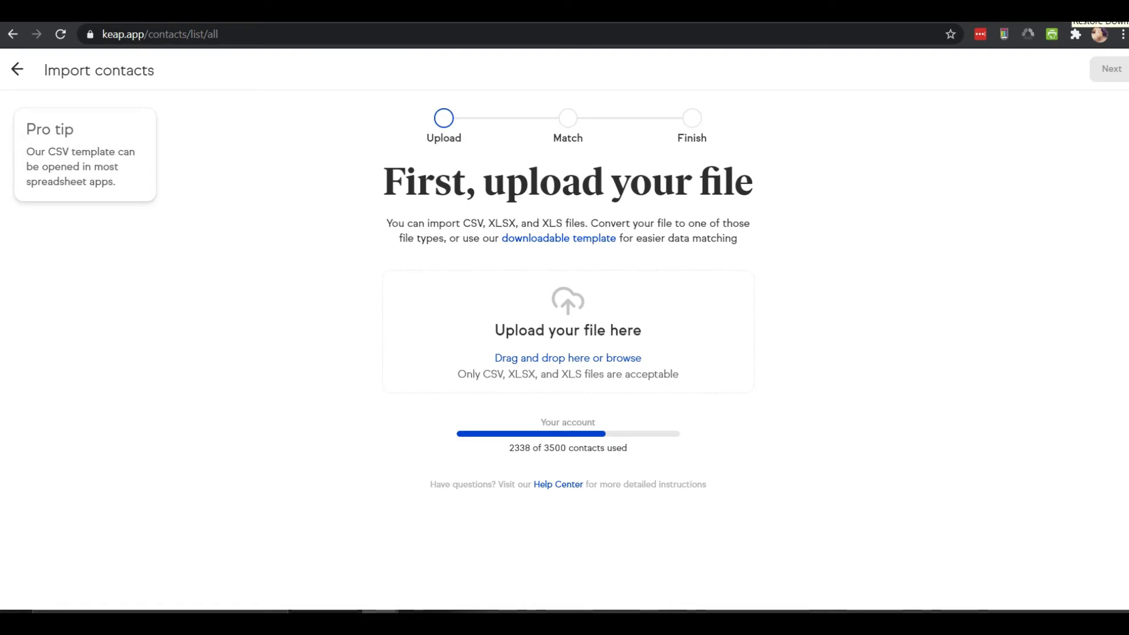
Step: Upload the February Leads CSV file from the desktop to the contact import and continue to field matching
click(1088, 22)
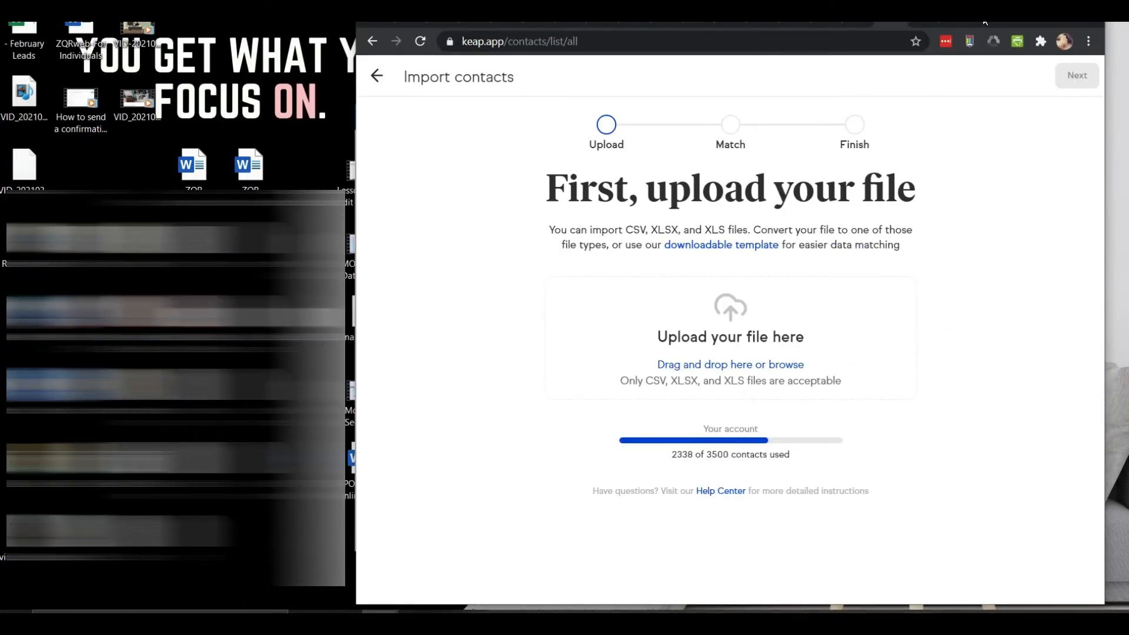
drag(24, 28, 745, 366)
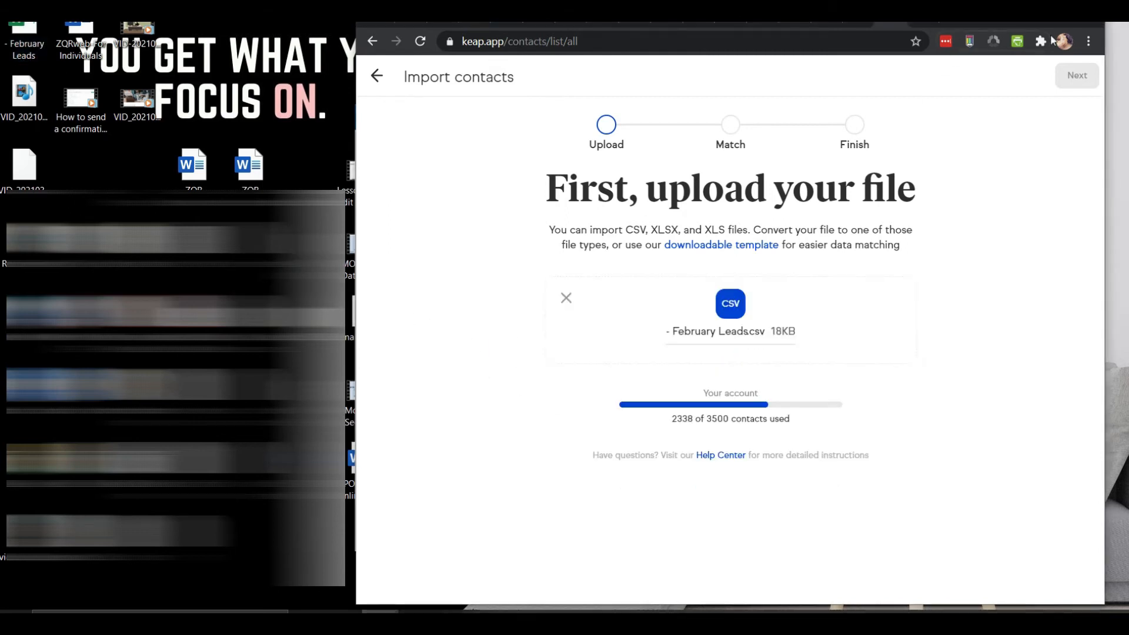
key(super+Up)
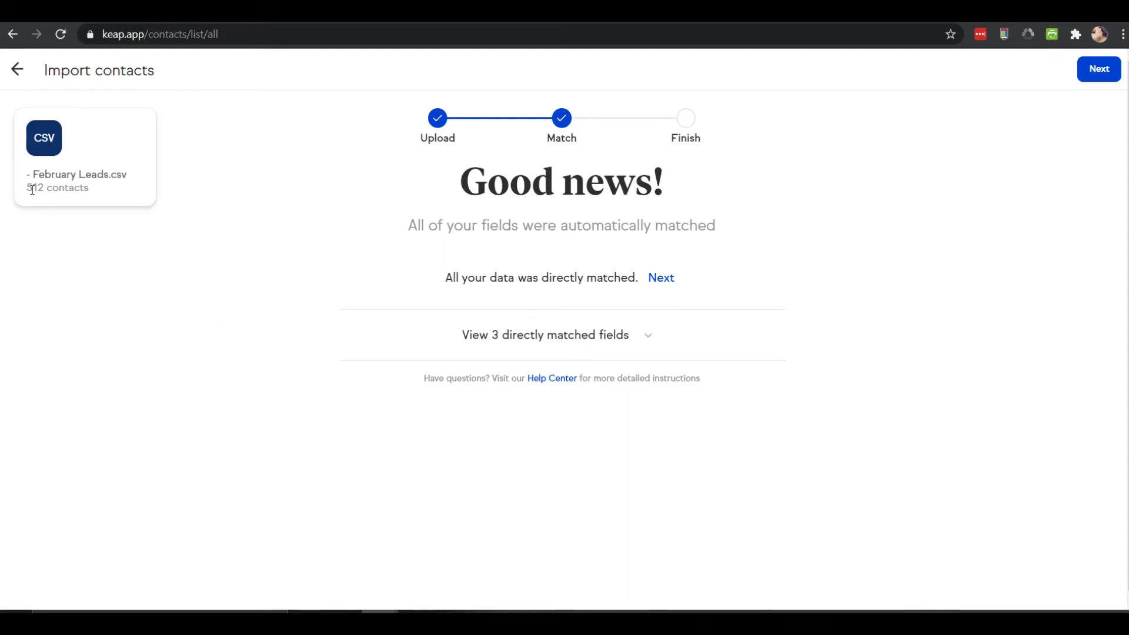
Step: Review the directly matched first name, last name and email fields and accept the matching
drag(33, 188, 104, 192)
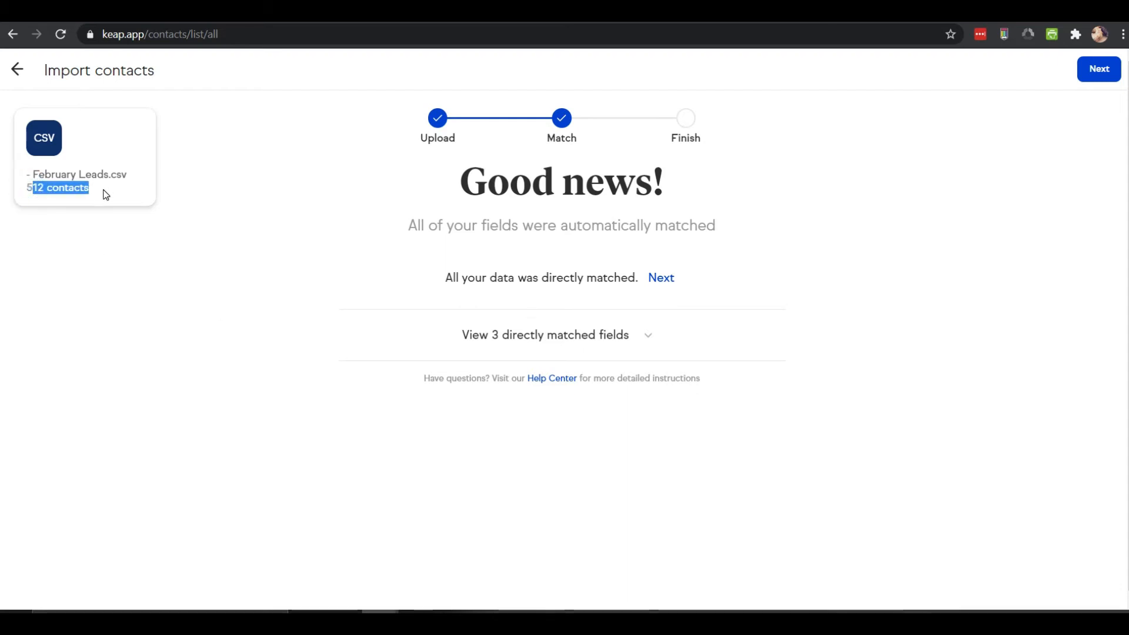
triple_click(175, 328)
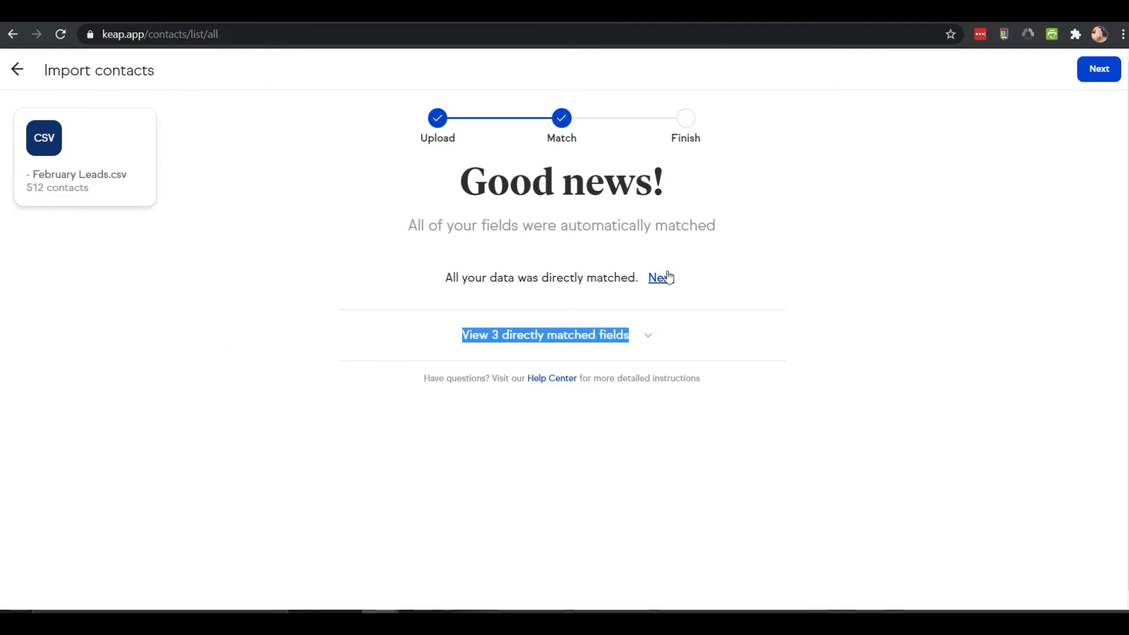
click(652, 337)
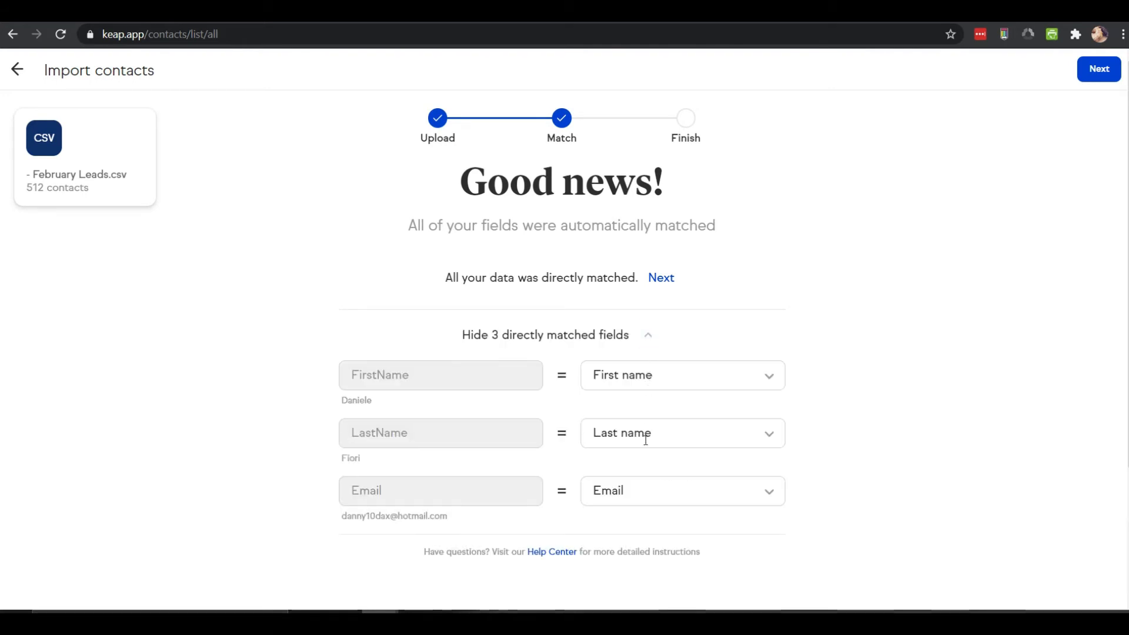
scroll(643, 527, down, 3)
scroll(644, 527, up, 3)
click(660, 280)
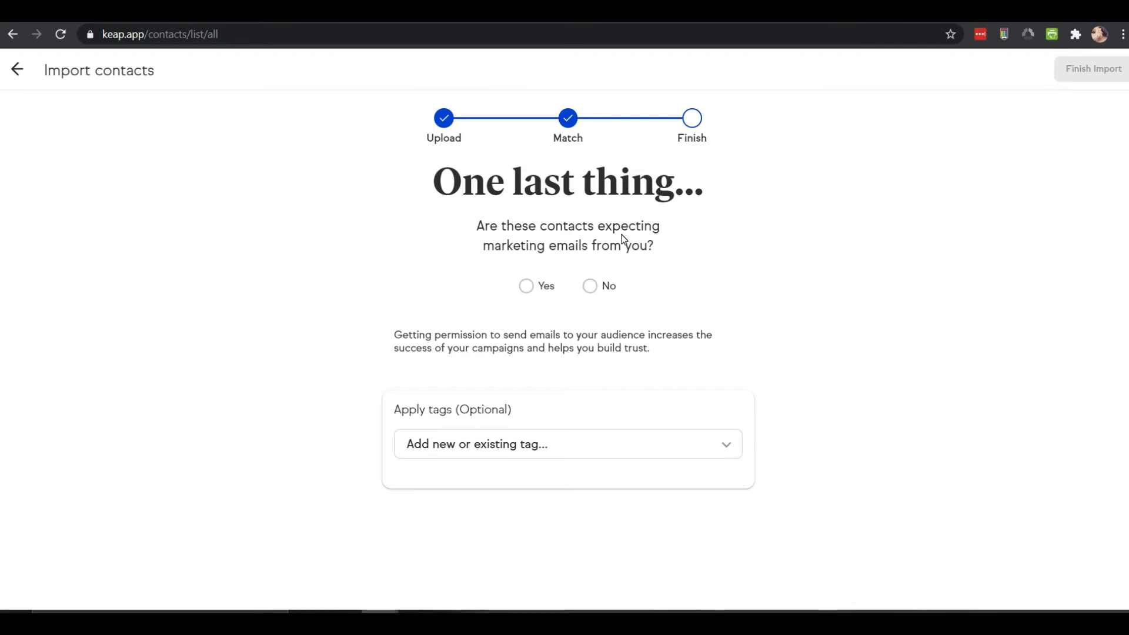
Step: Answer Yes to whether the imported contacts are expecting marketing emails
click(527, 286)
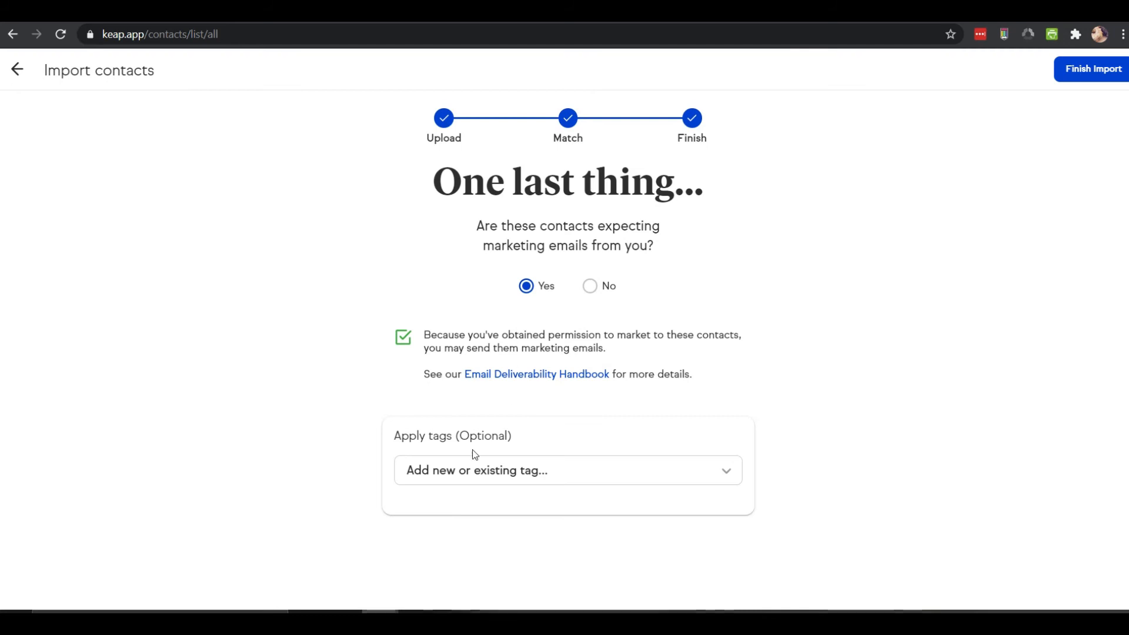
drag(451, 435, 504, 436)
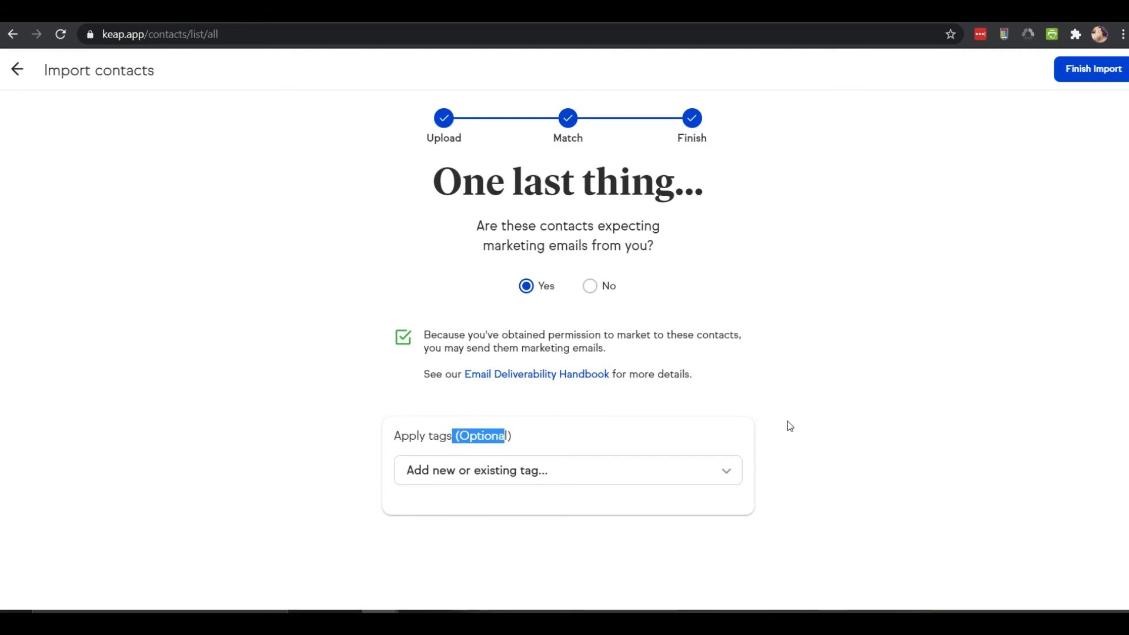
click(788, 424)
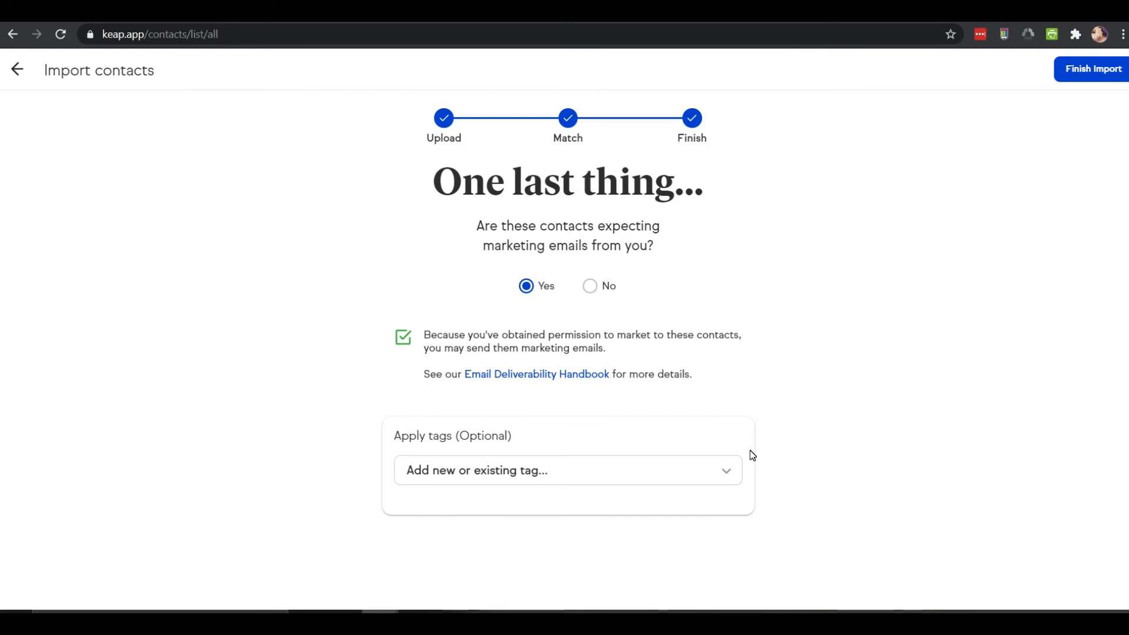
Step: Look through the existing tags without applying any, and finish the contact import
click(728, 470)
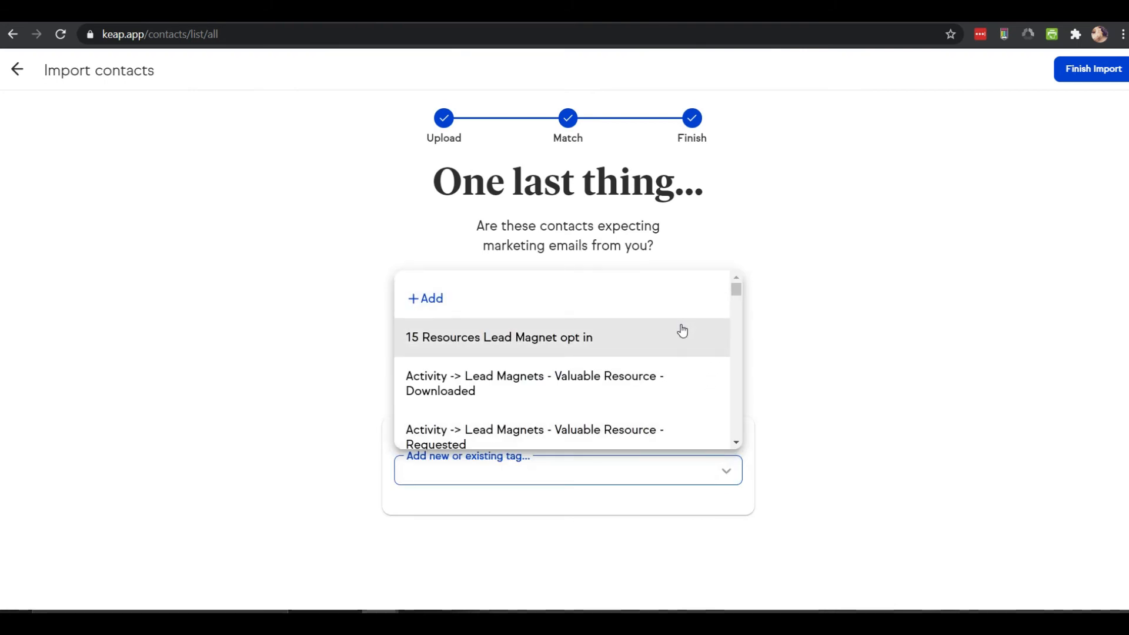
scroll(674, 359, down, 1)
scroll(676, 361, down, 10)
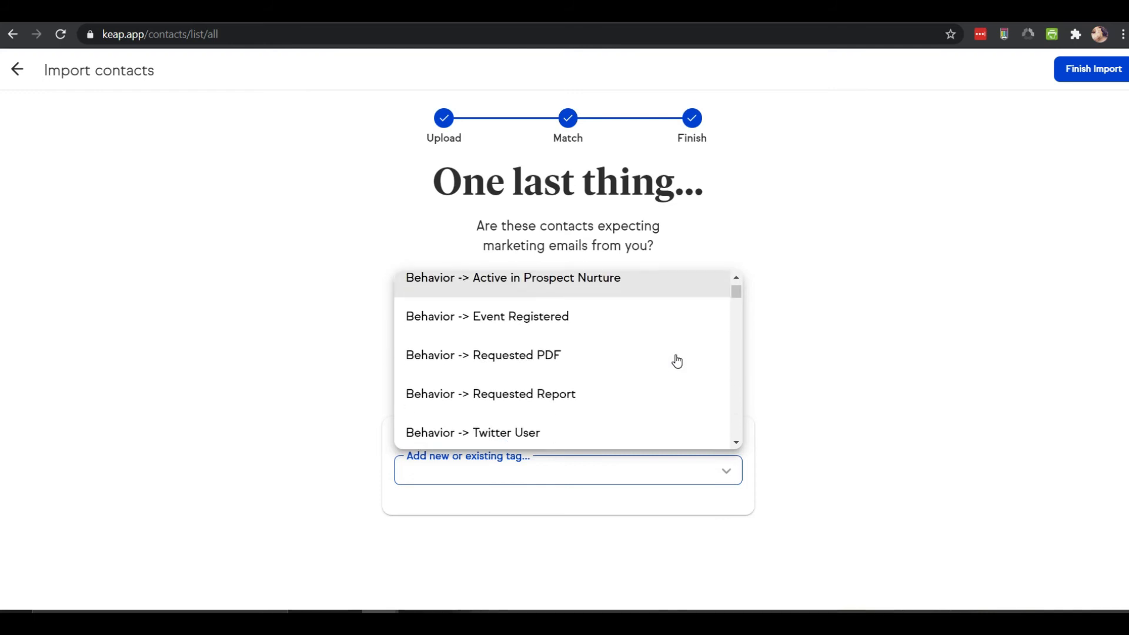
scroll(673, 360, down, 3)
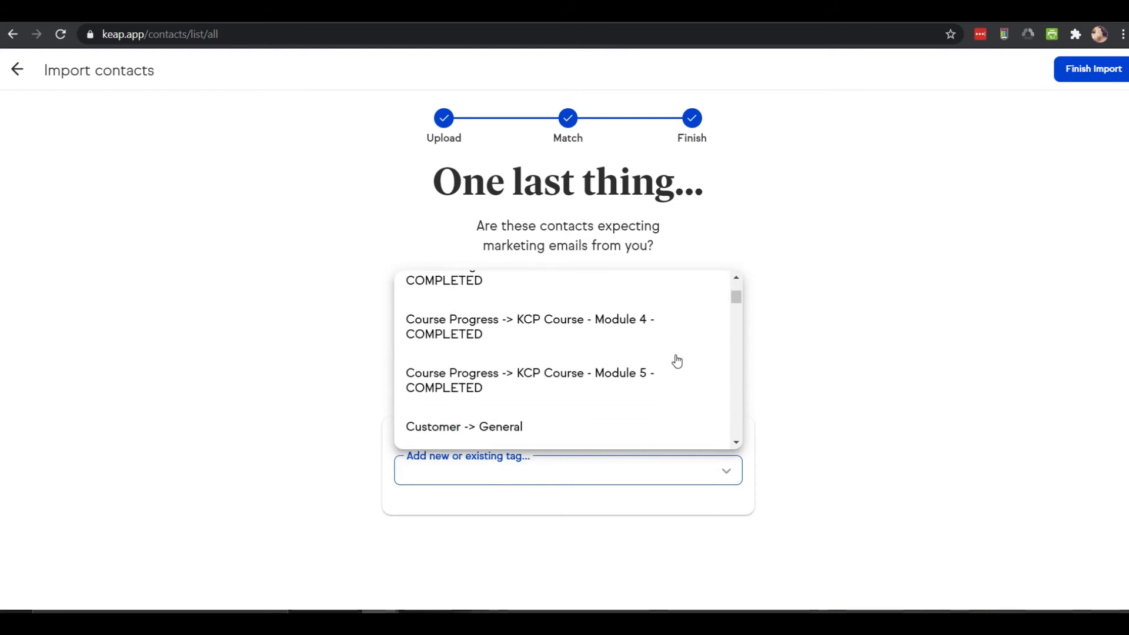
click(904, 395)
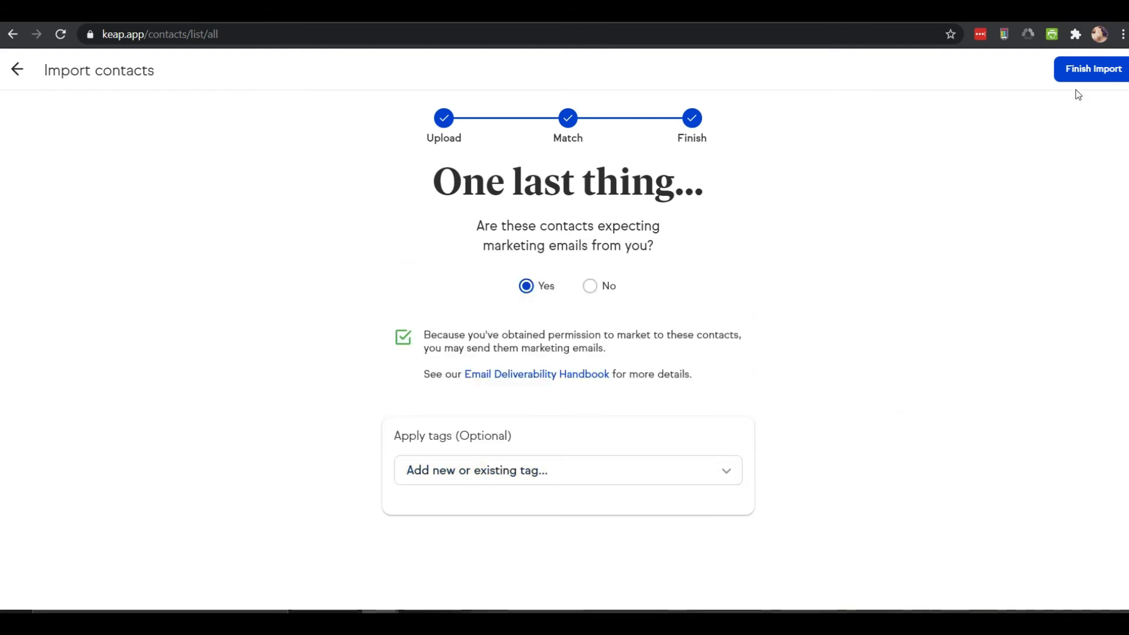
click(1097, 72)
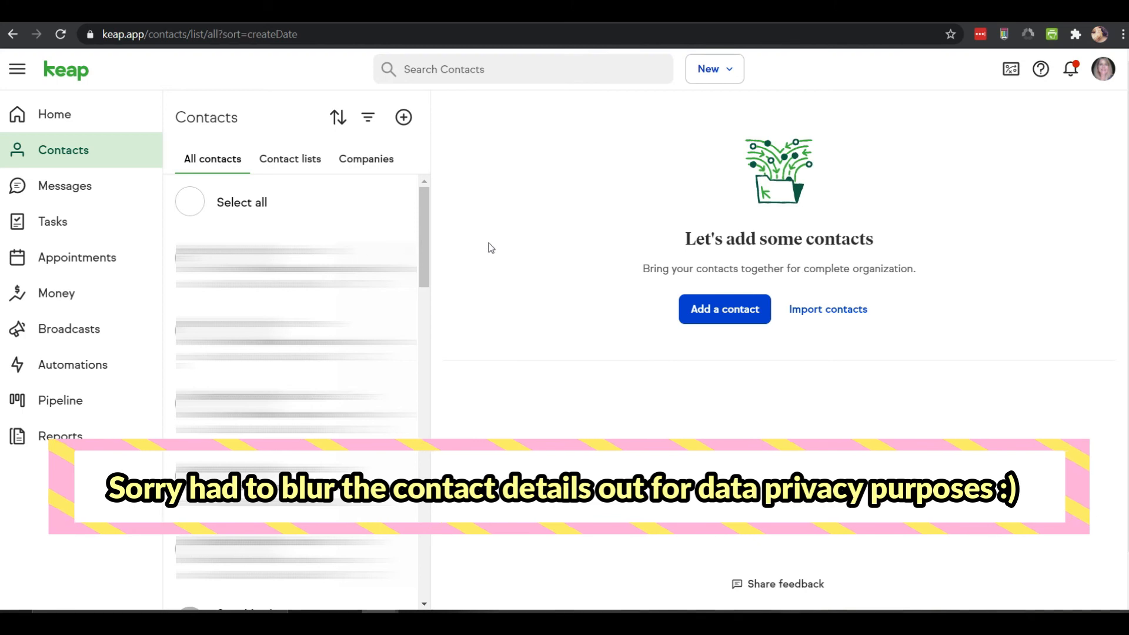
Step: Check the total contacts on the home dashboard and look over the list of all contacts
click(53, 117)
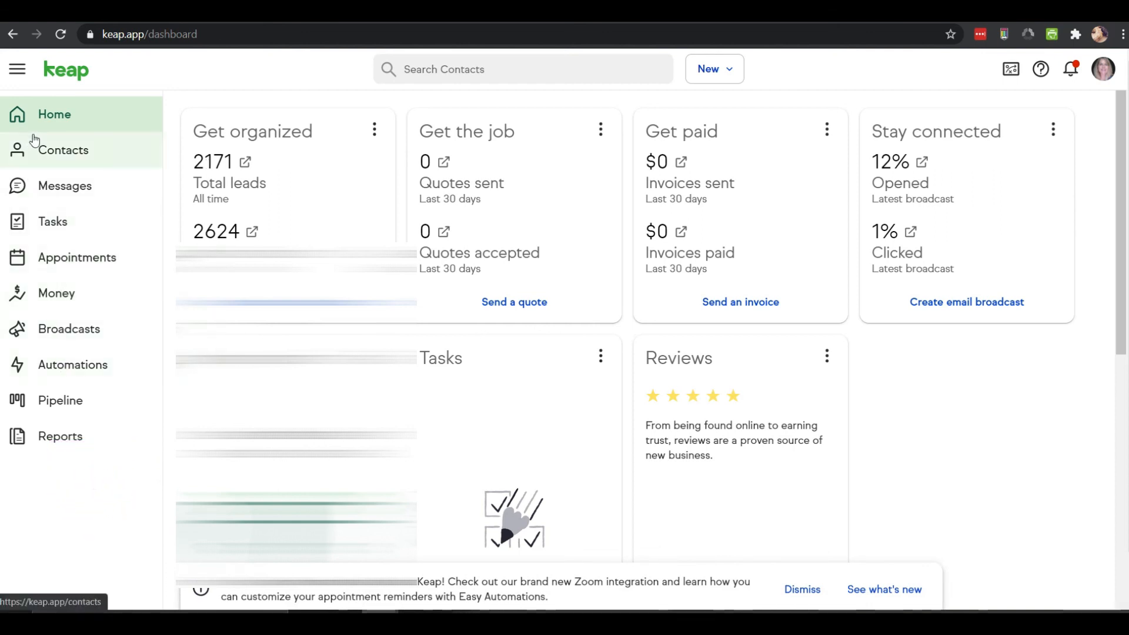
click(69, 163)
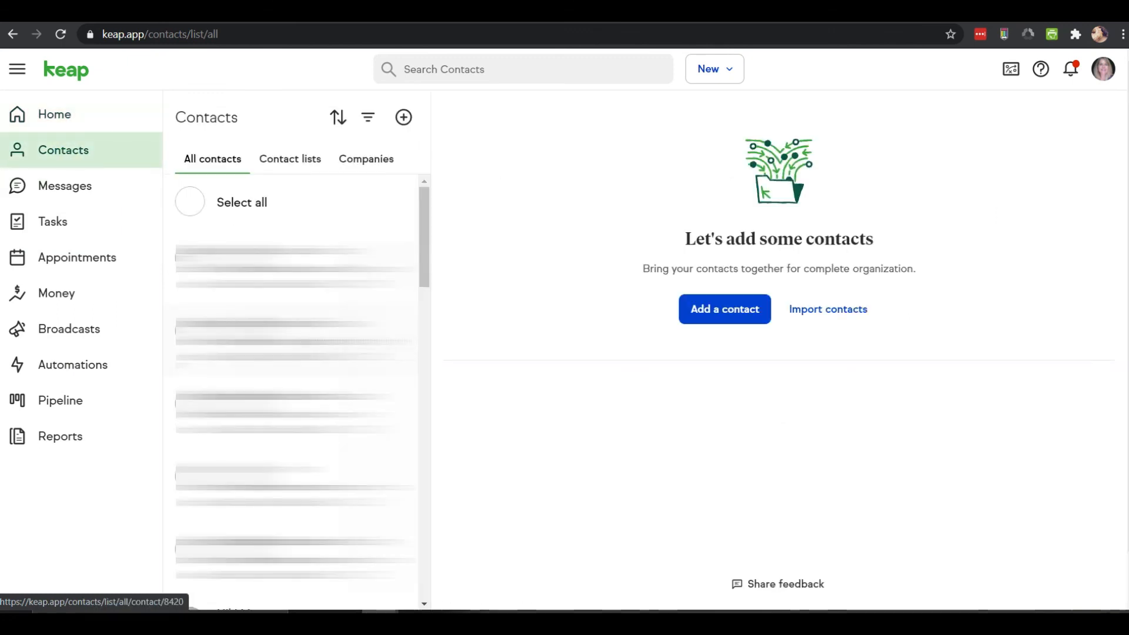
scroll(294, 388, down, 1)
scroll(294, 388, up, 5)
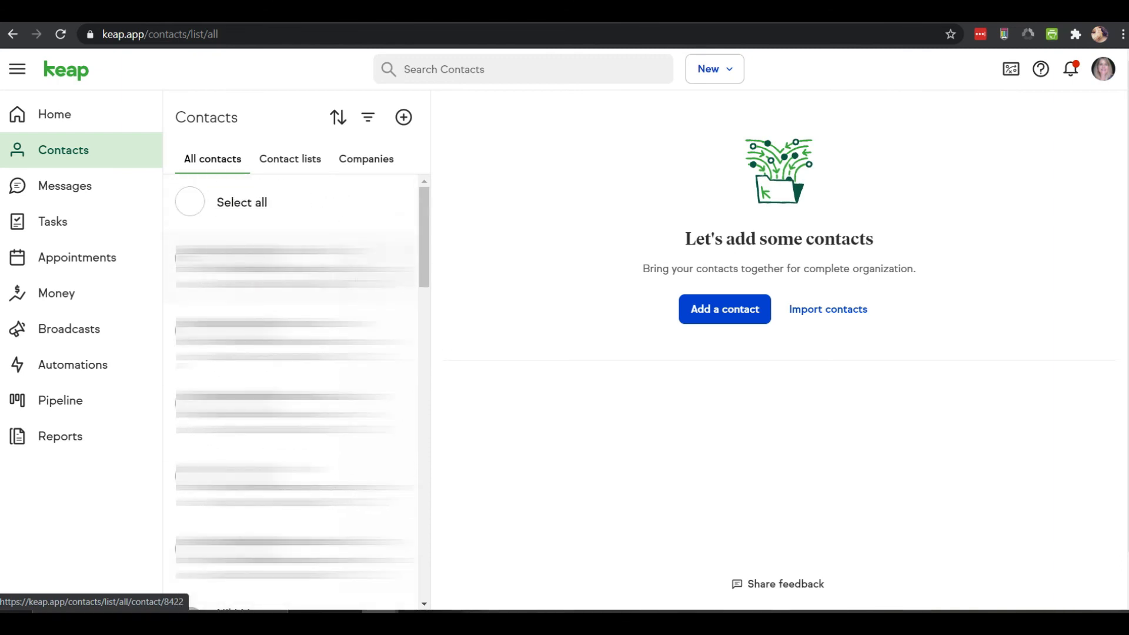